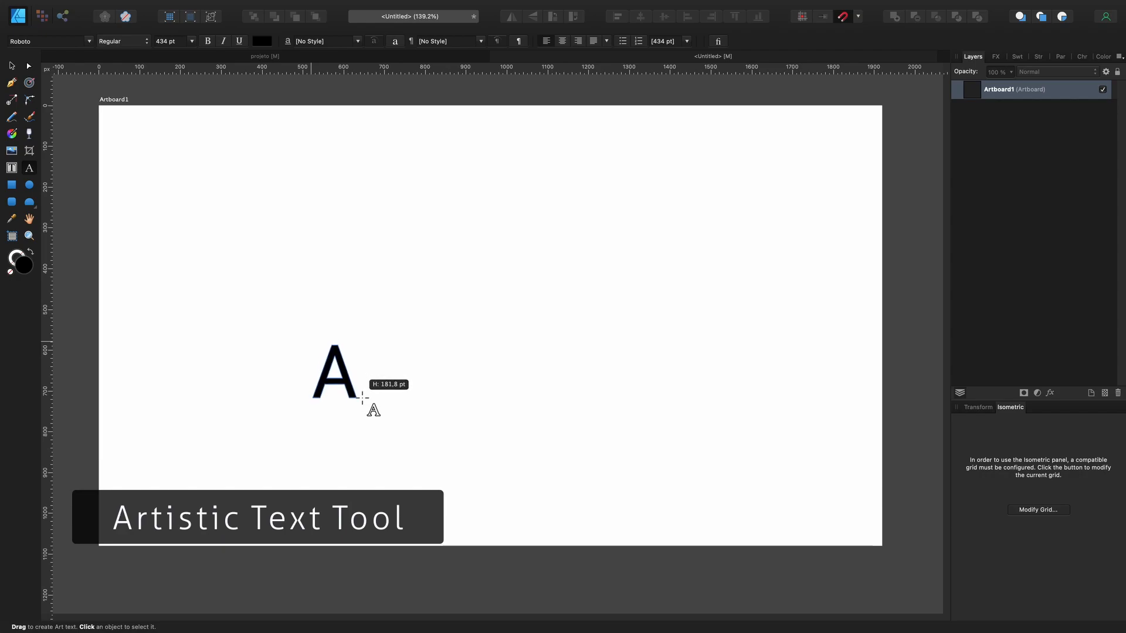
- Enter the artistic text "IDLE HANDS" at about 194 pt on the artboard and finish editing it
text(IDLE HANDS)
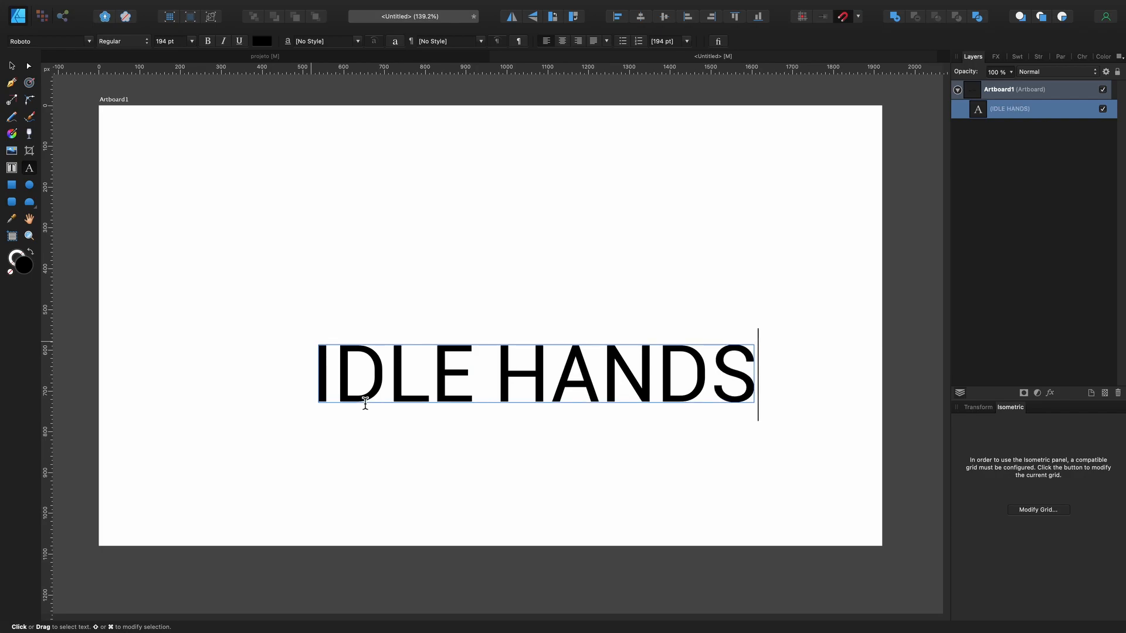
key(Escape)
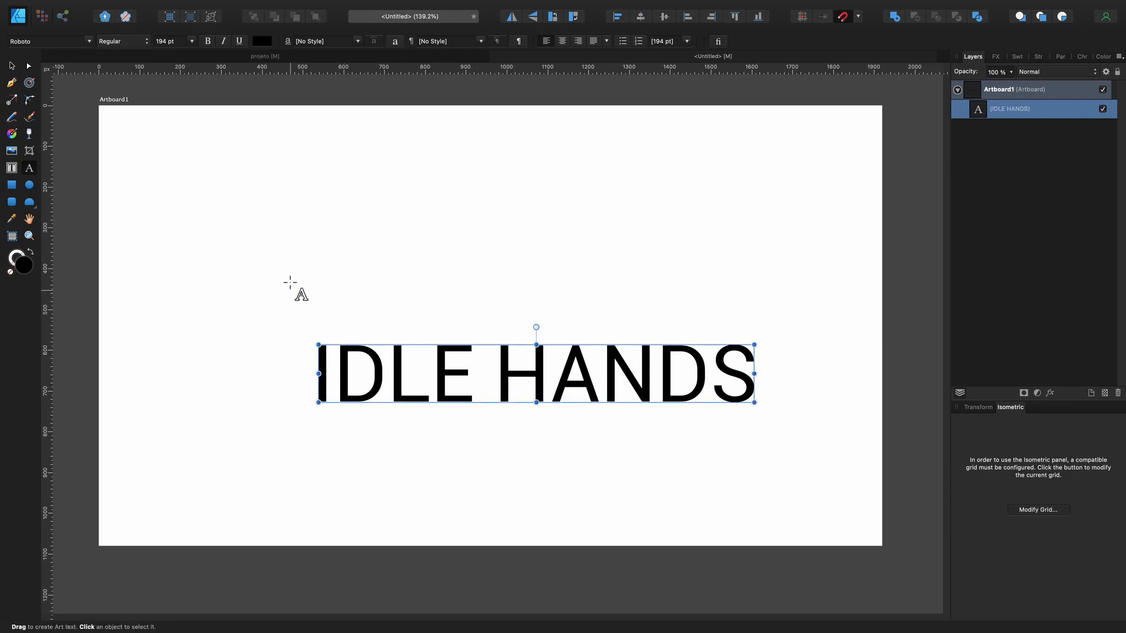
click(13, 68)
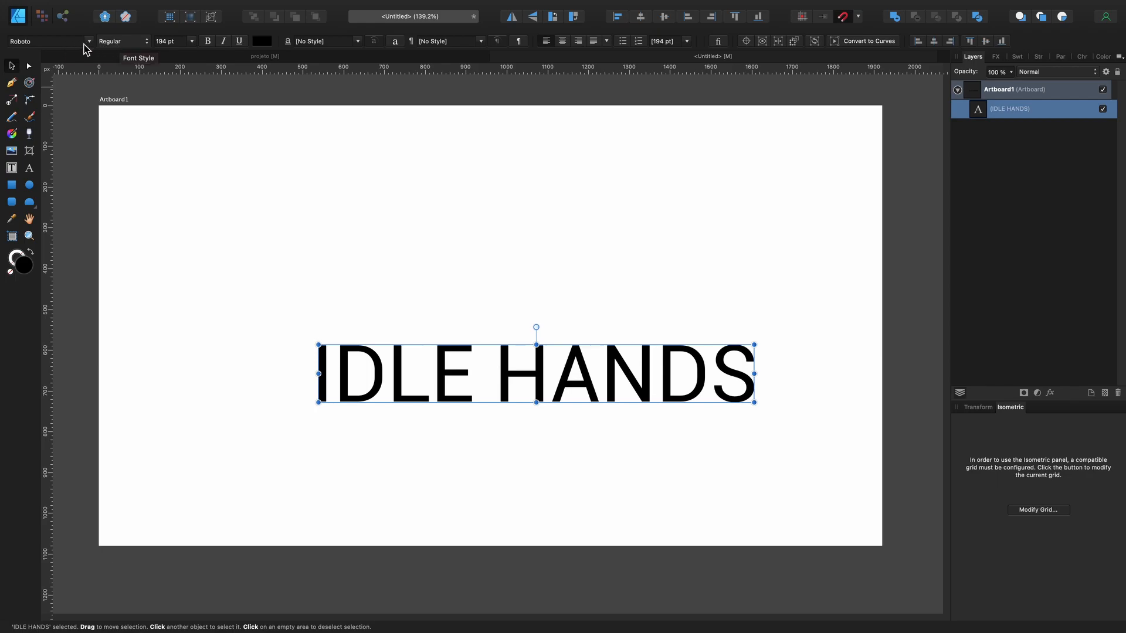
- Set the font of the IDLE HANDS text to Roboto Black
click(41, 46)
text(ROBOTO)
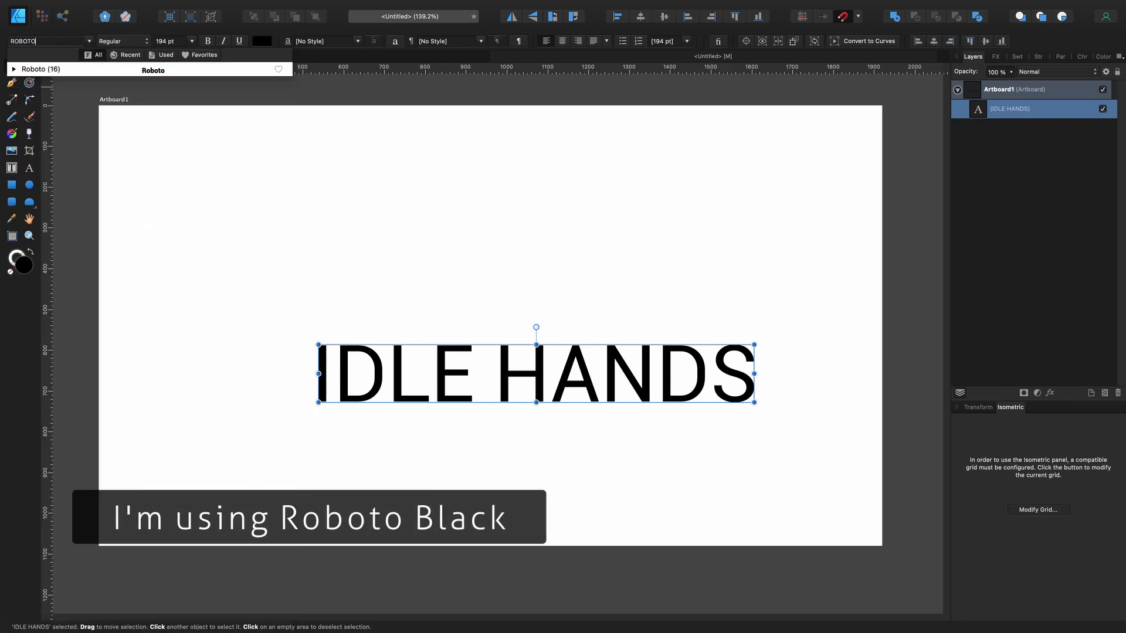
click(13, 69)
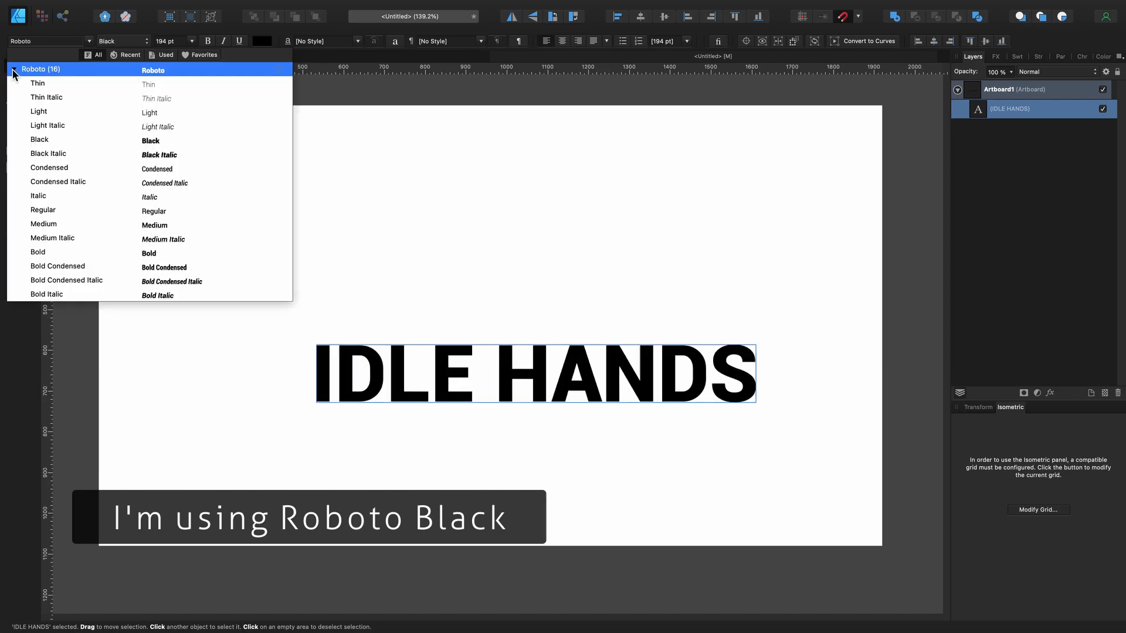
click(178, 141)
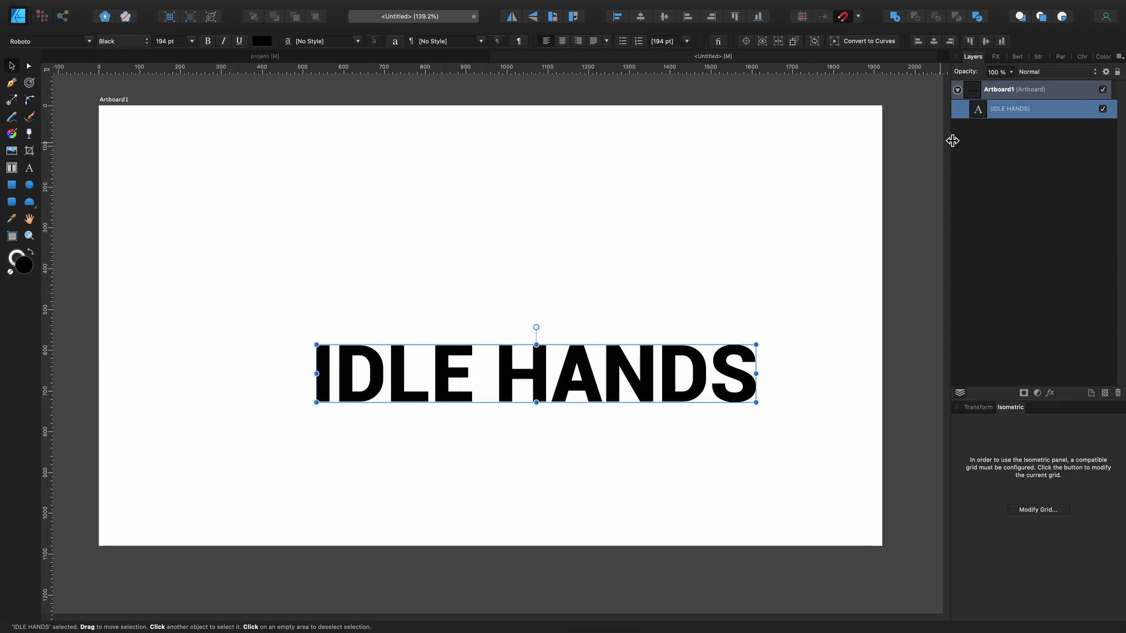
- Duplicate the IDLE HANDS text layer and clear the selection
right_click(1014, 116)
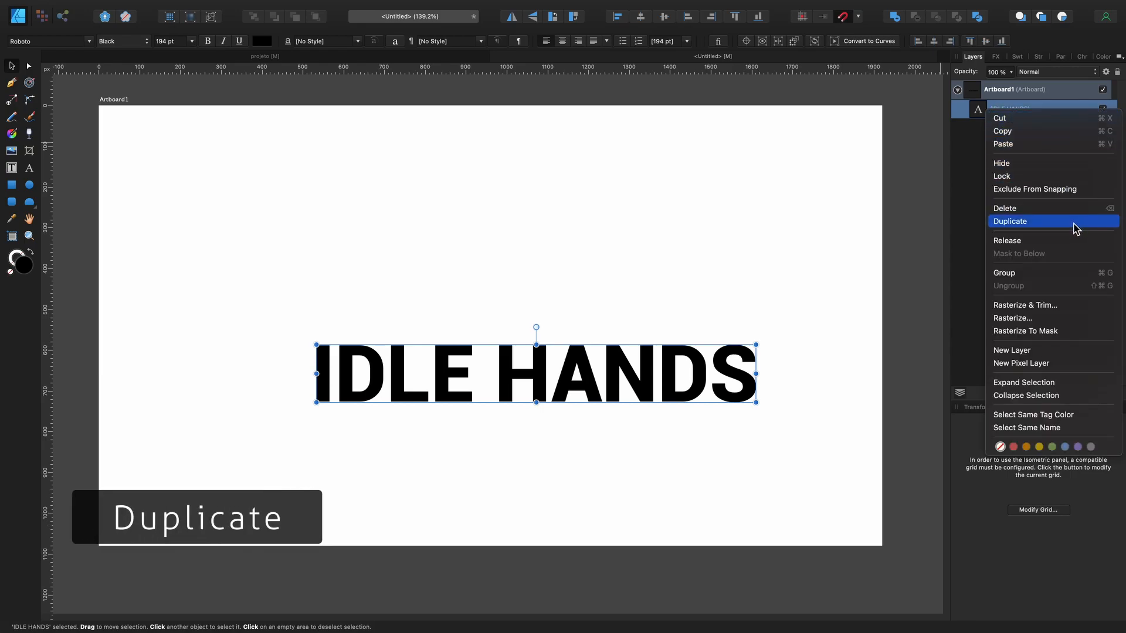
click(1075, 228)
click(1034, 210)
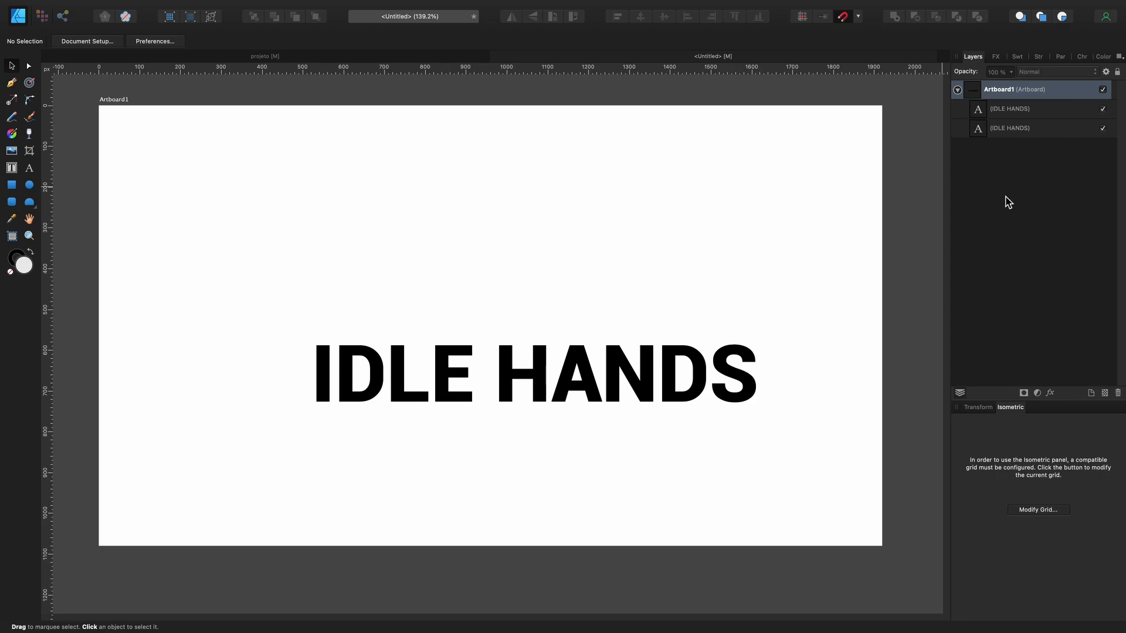
- Configure an isometric grid with a plane set and fit the upper IDLE HANDS layer to the Front plane
click(1035, 511)
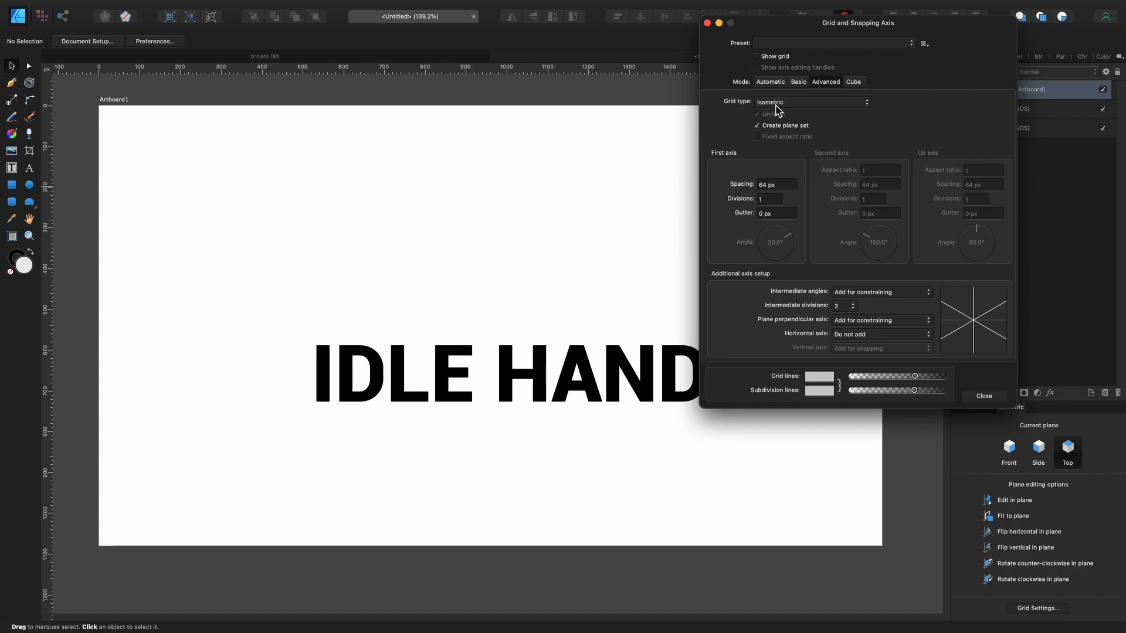
click(984, 397)
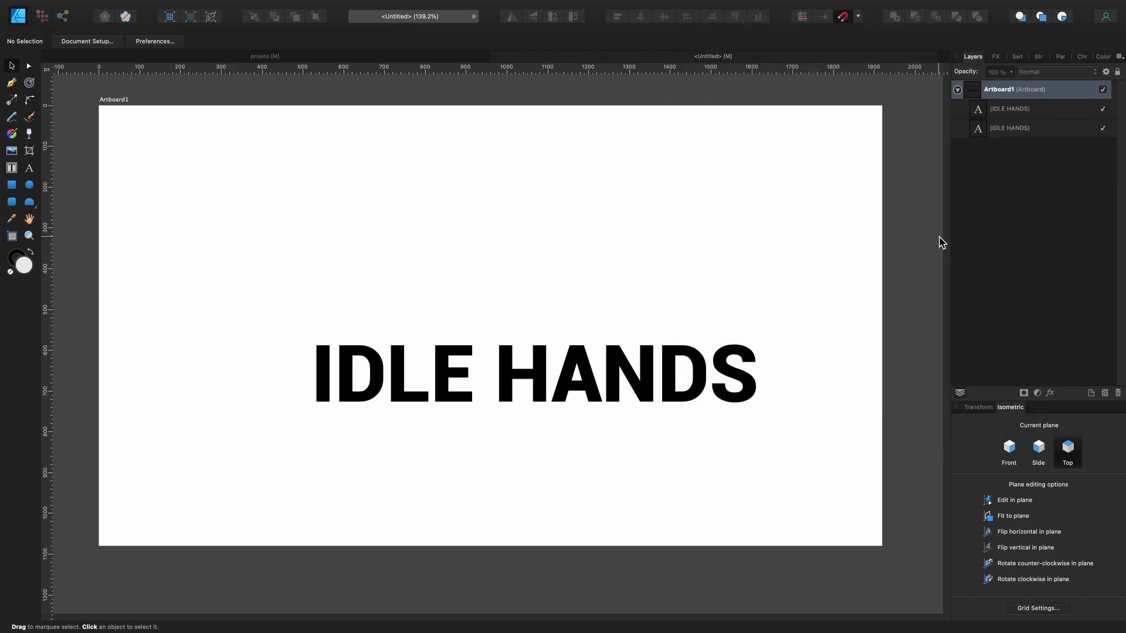
click(996, 113)
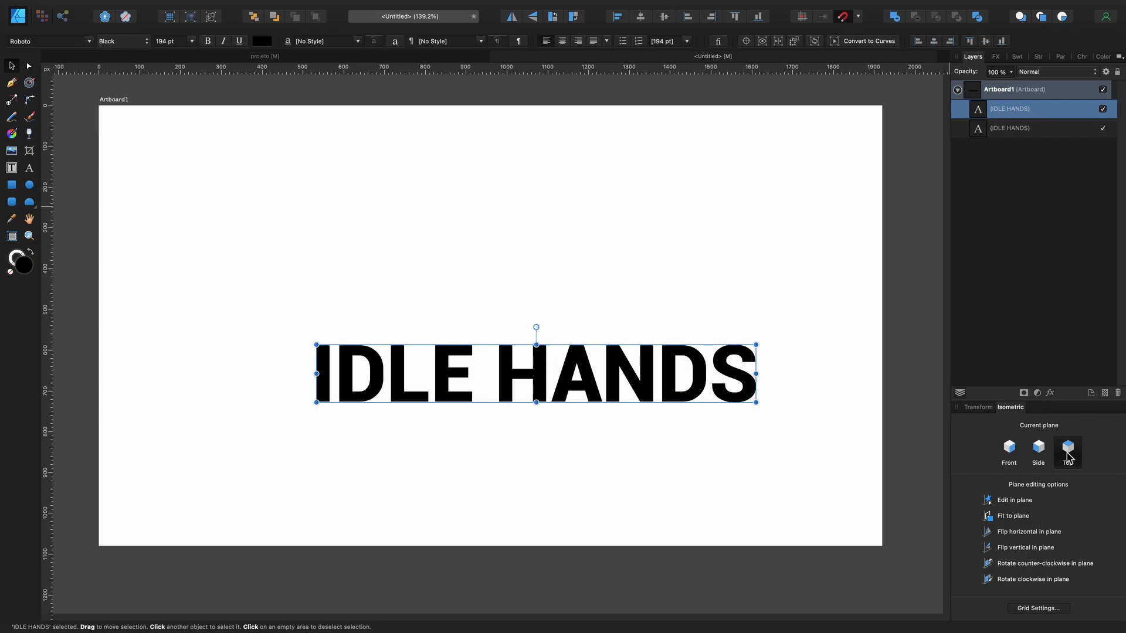
click(1013, 454)
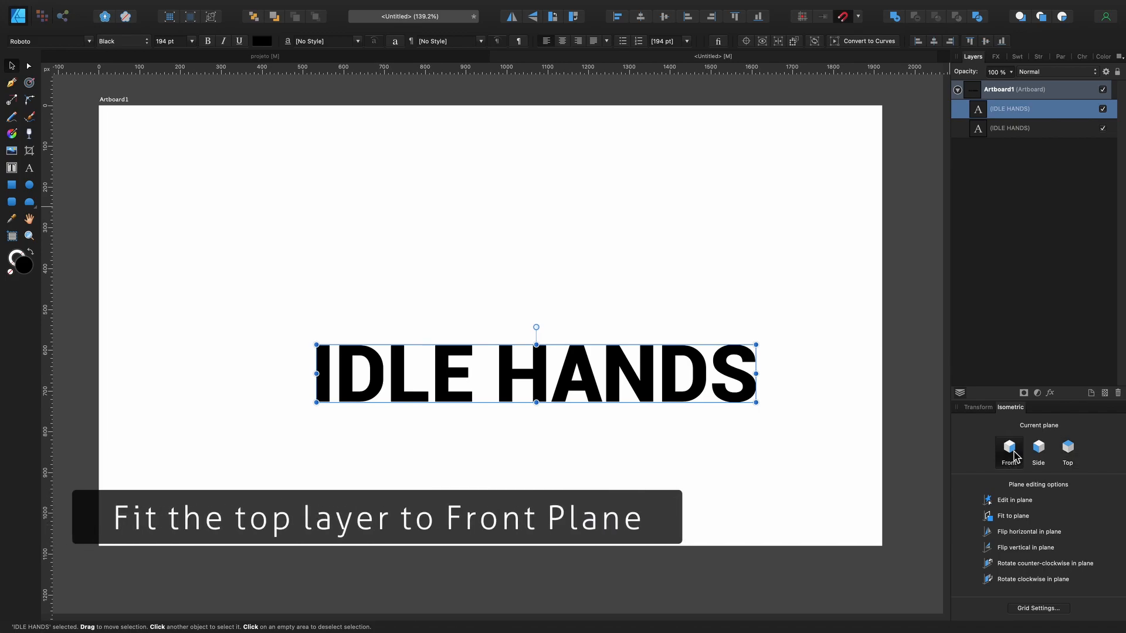
click(1020, 517)
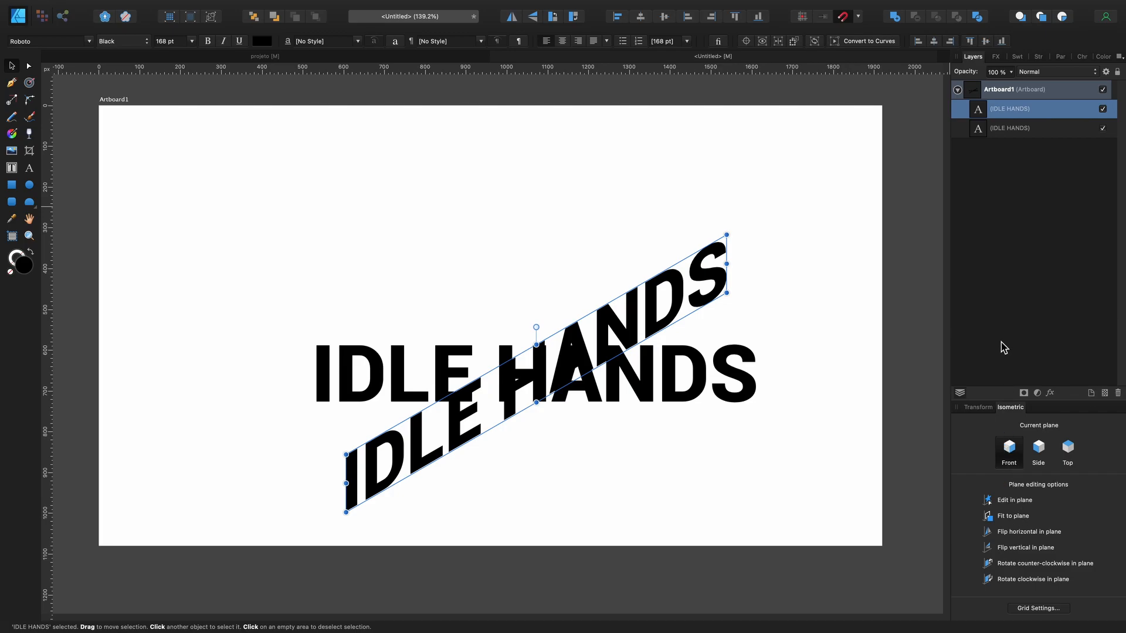
- Fit the lower IDLE HANDS layer to the Top plane
click(1000, 135)
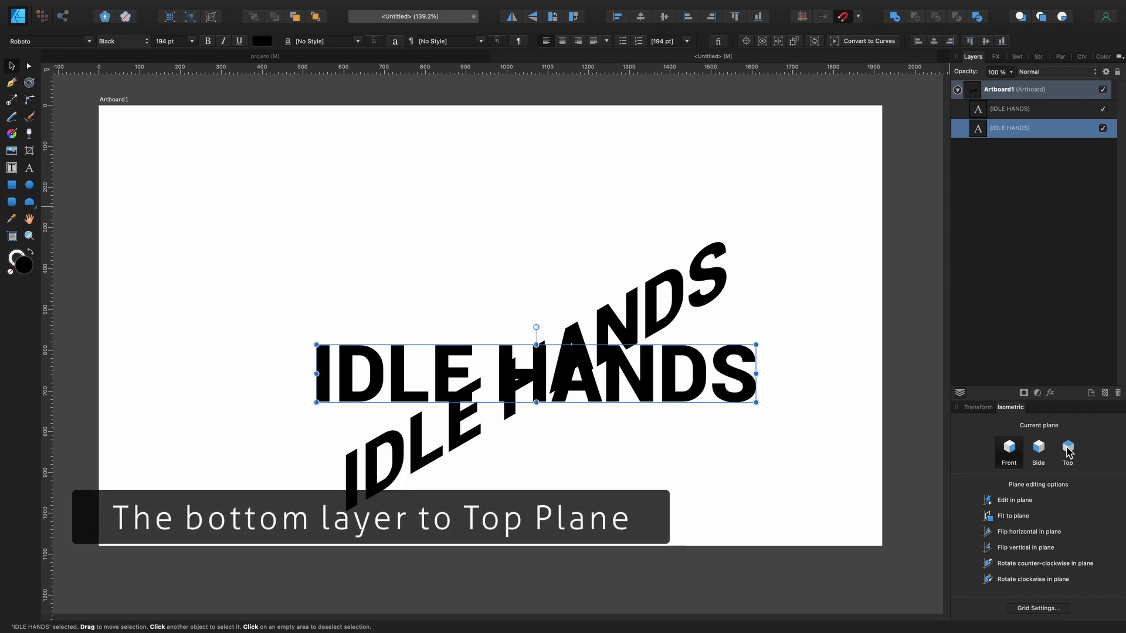
click(1068, 448)
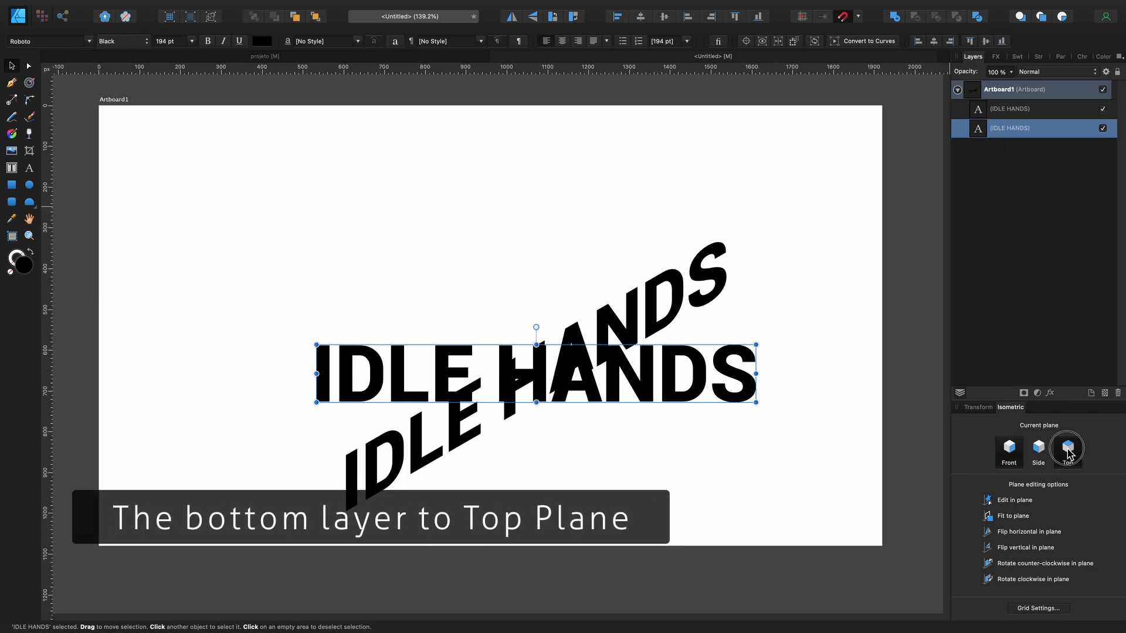
click(1026, 519)
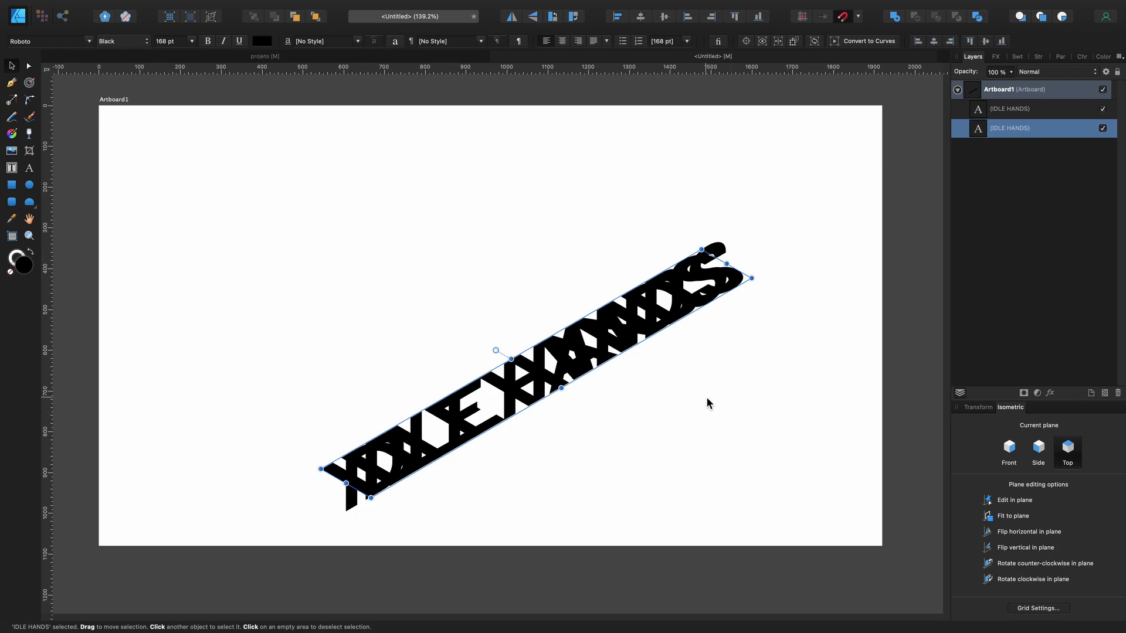
- Align the two isometric texts so the flat copy's lower edge meets the base of the upright text
drag(545, 377, 599, 383)
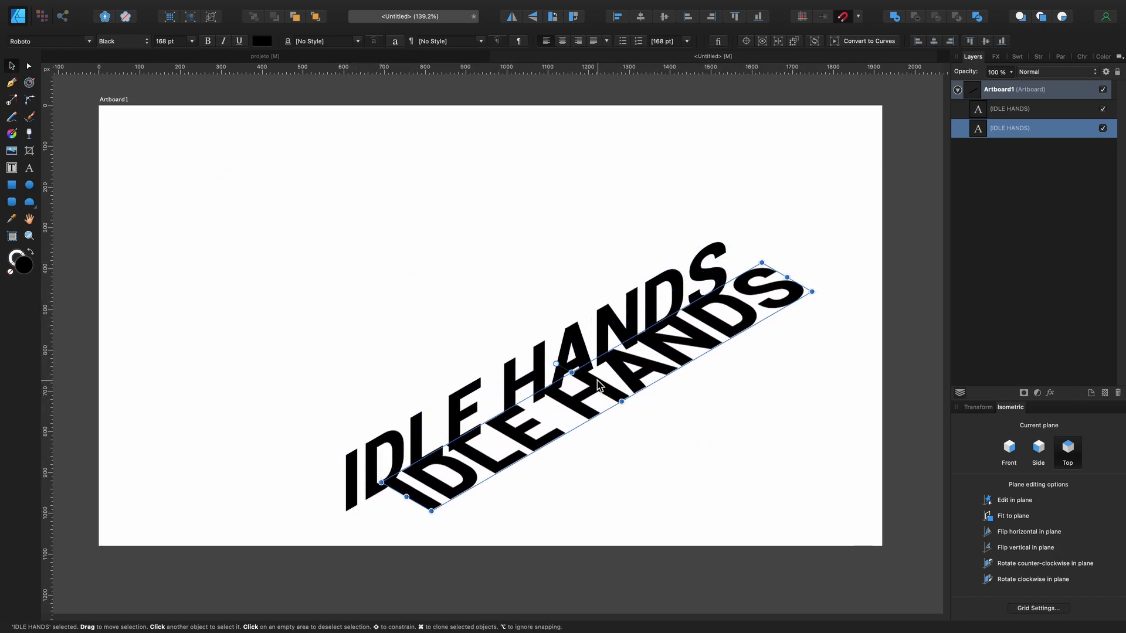
drag(569, 348, 670, 370)
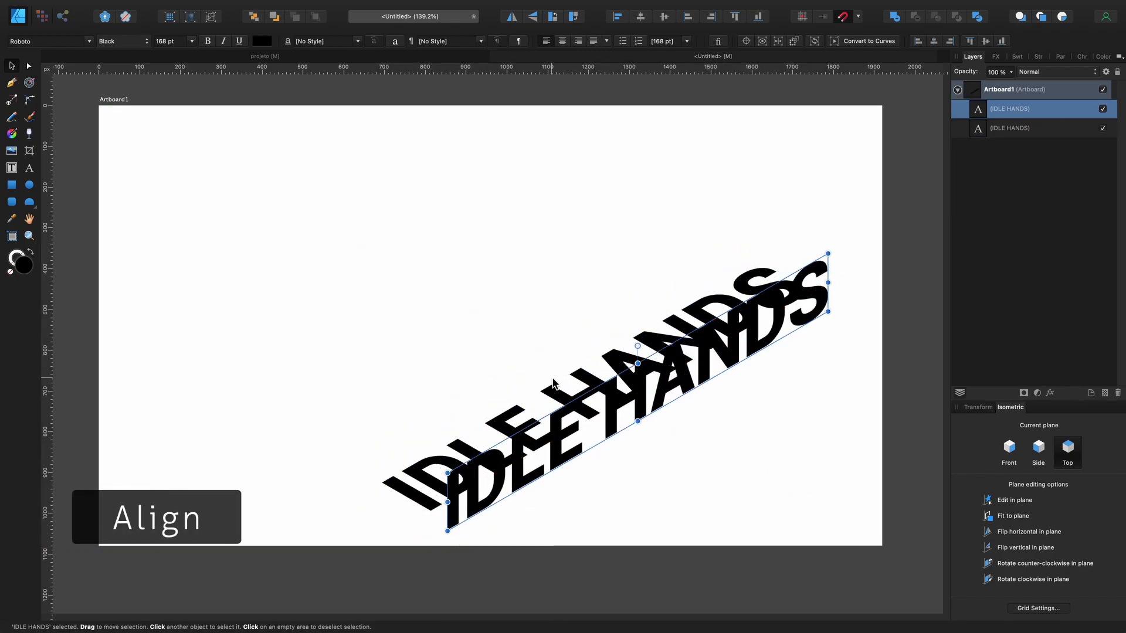
drag(555, 387, 514, 351)
drag(608, 390, 635, 390)
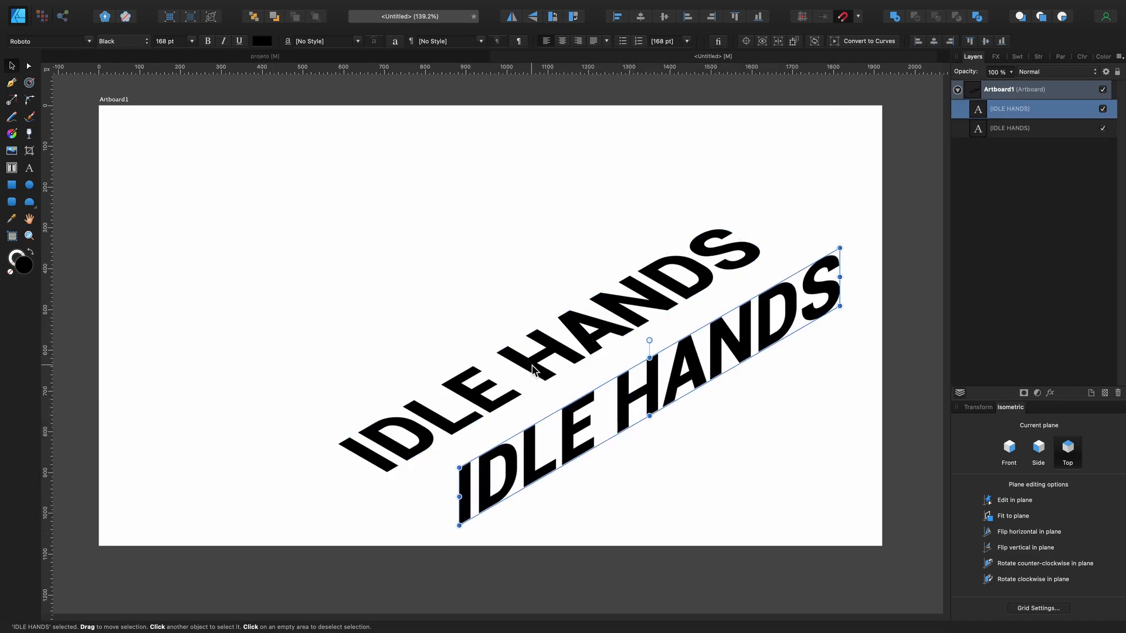
drag(531, 368, 606, 419)
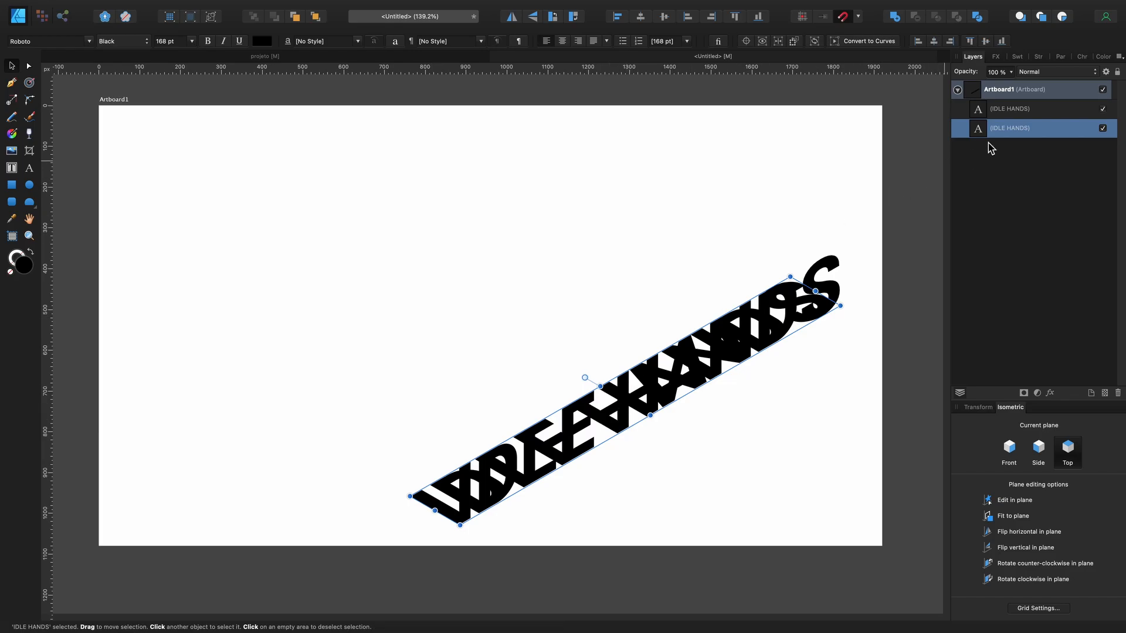
- Apply a Gaussian Blur with a 3 px radius to the flat lower text layer
click(996, 57)
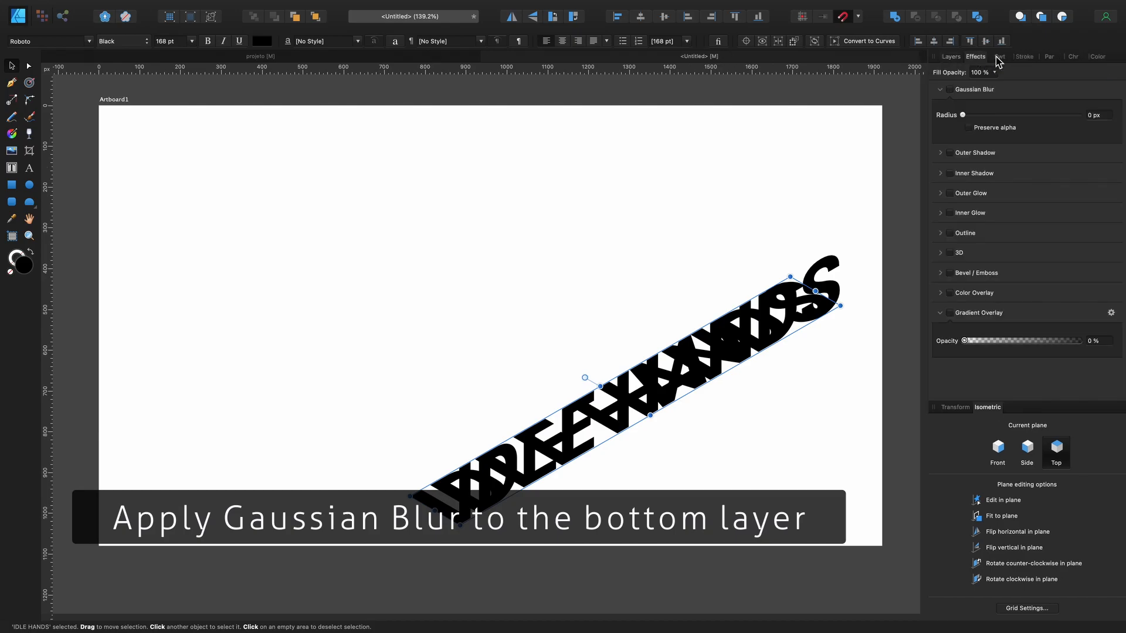
click(950, 89)
scroll(1104, 116, up, 1)
scroll(1107, 120, up, 1)
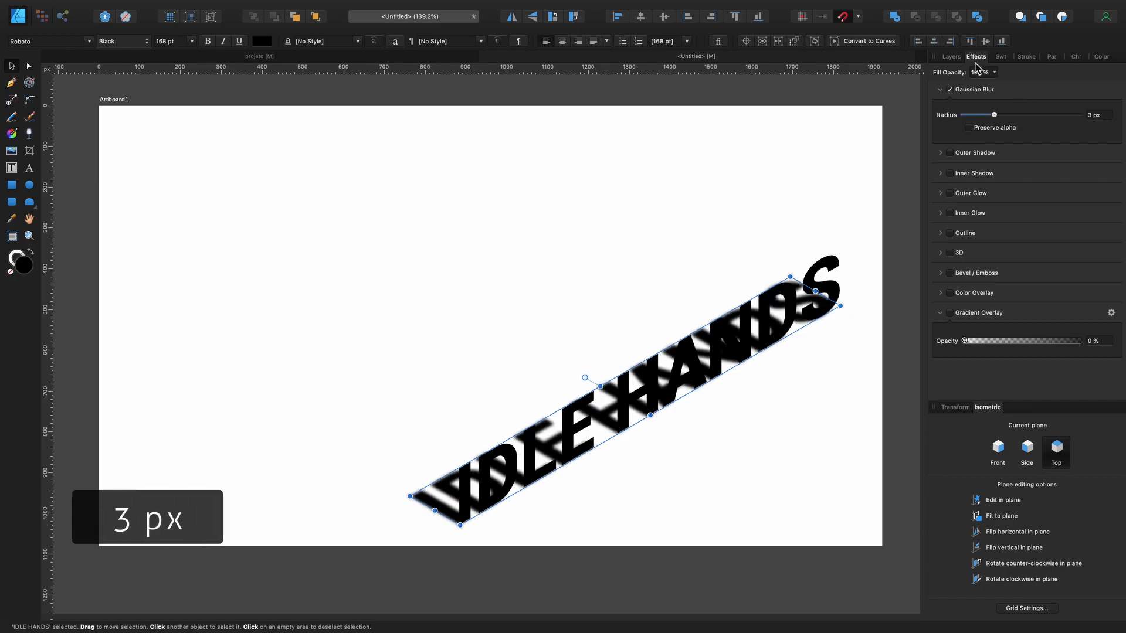
- Set the blurred lower text layer's opacity to 30%
click(952, 57)
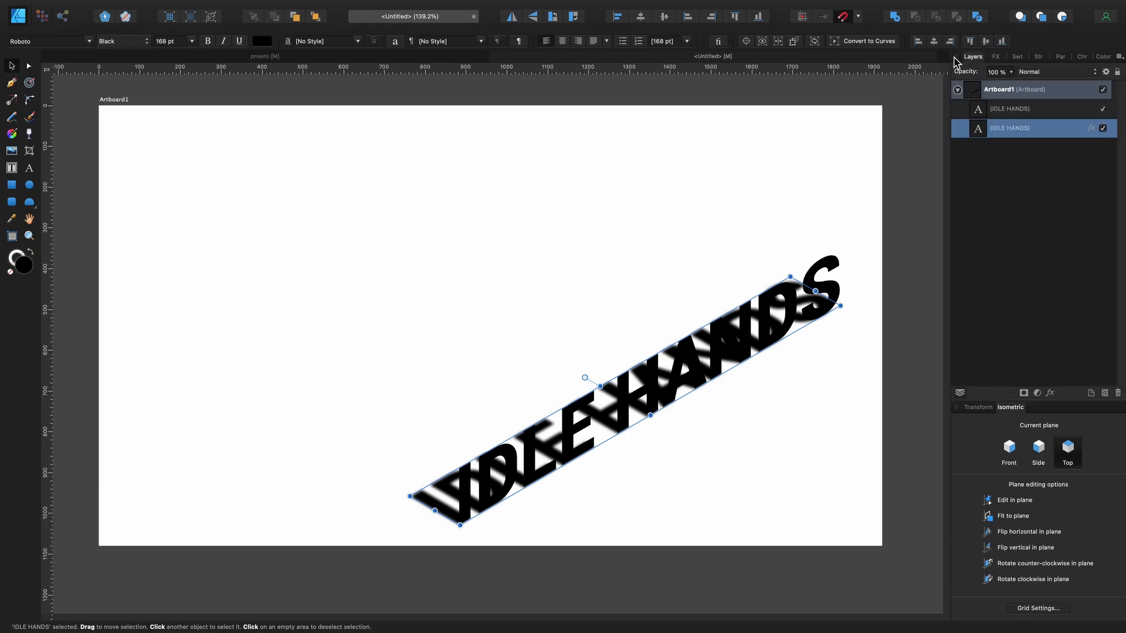
drag(1005, 72, 972, 71)
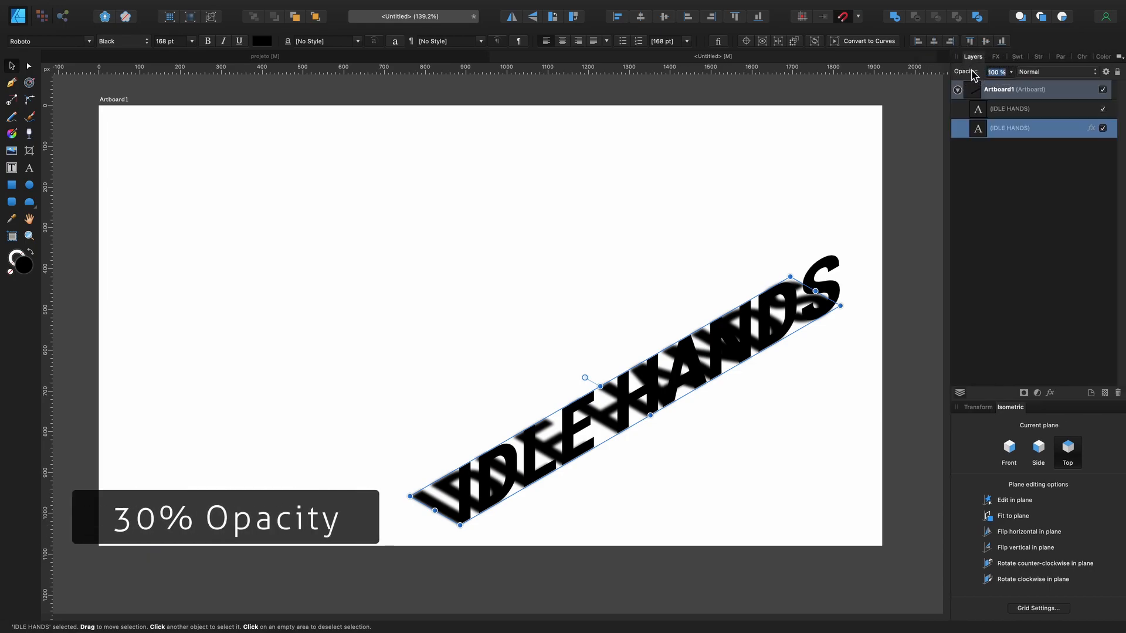
text(3)
key(Return)
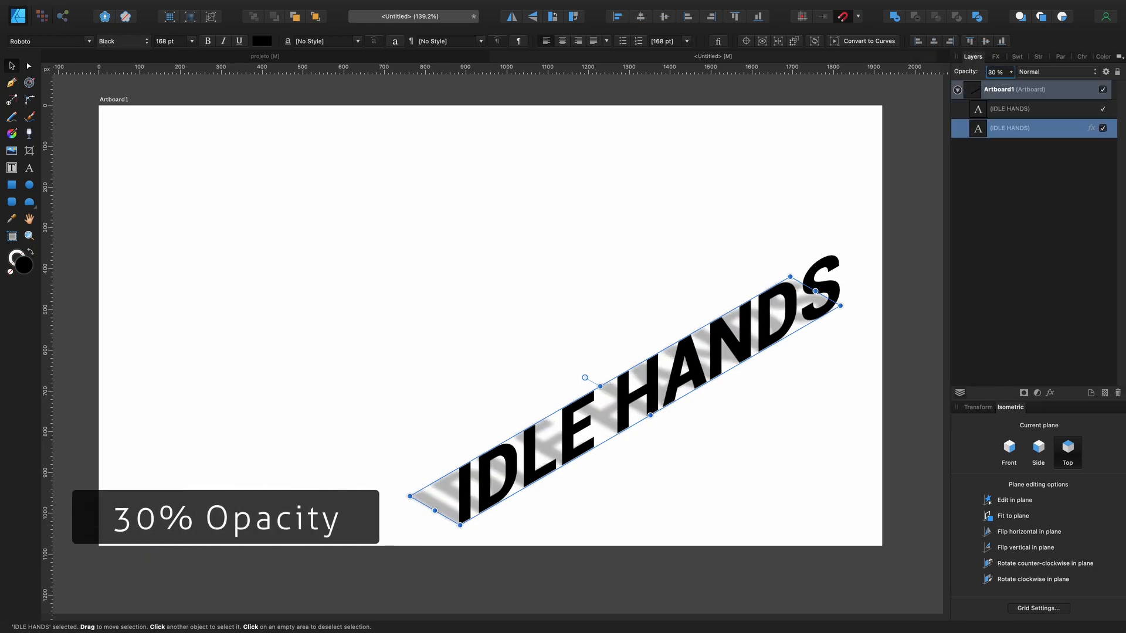
- Colour the upright top text layer dark blue with RGB 0, 5, 143 and deselect it
click(1002, 114)
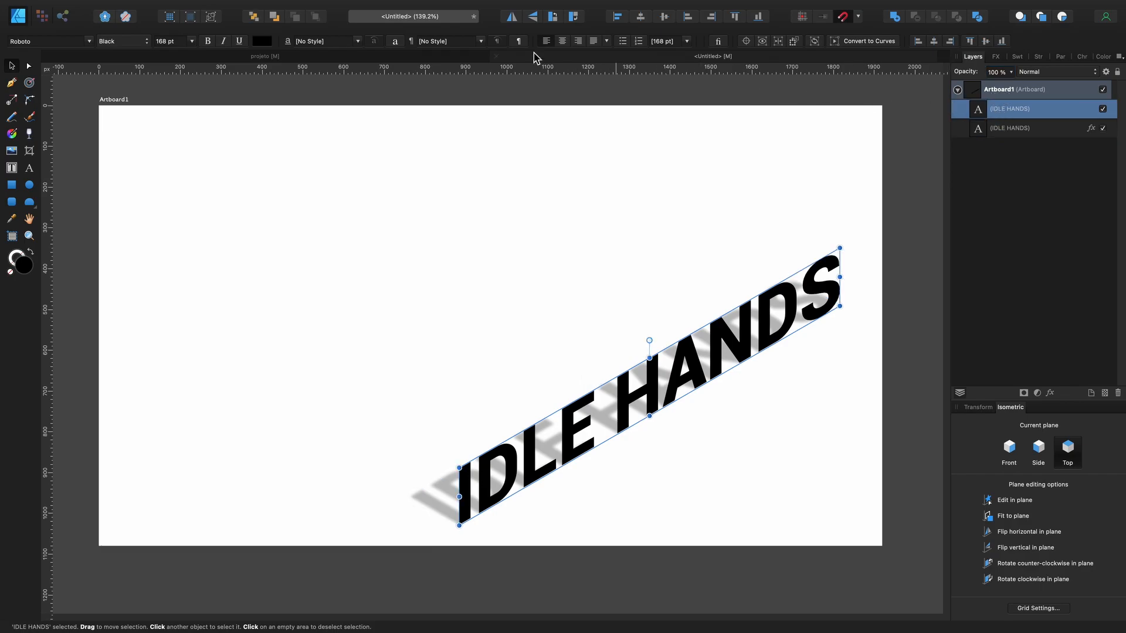
click(264, 42)
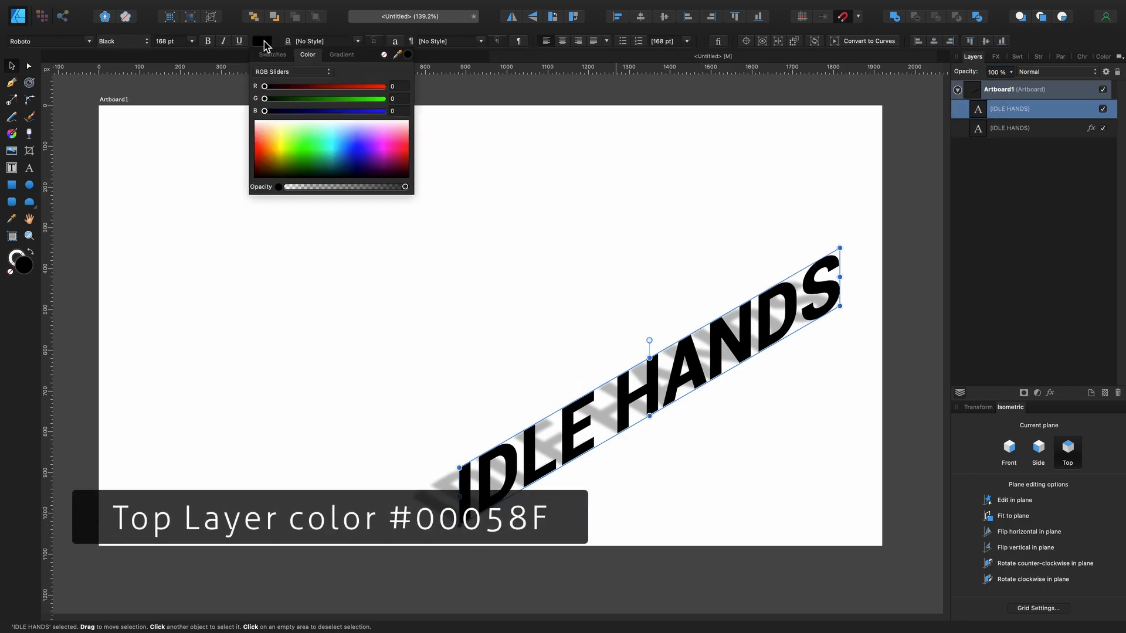
drag(353, 173, 355, 166)
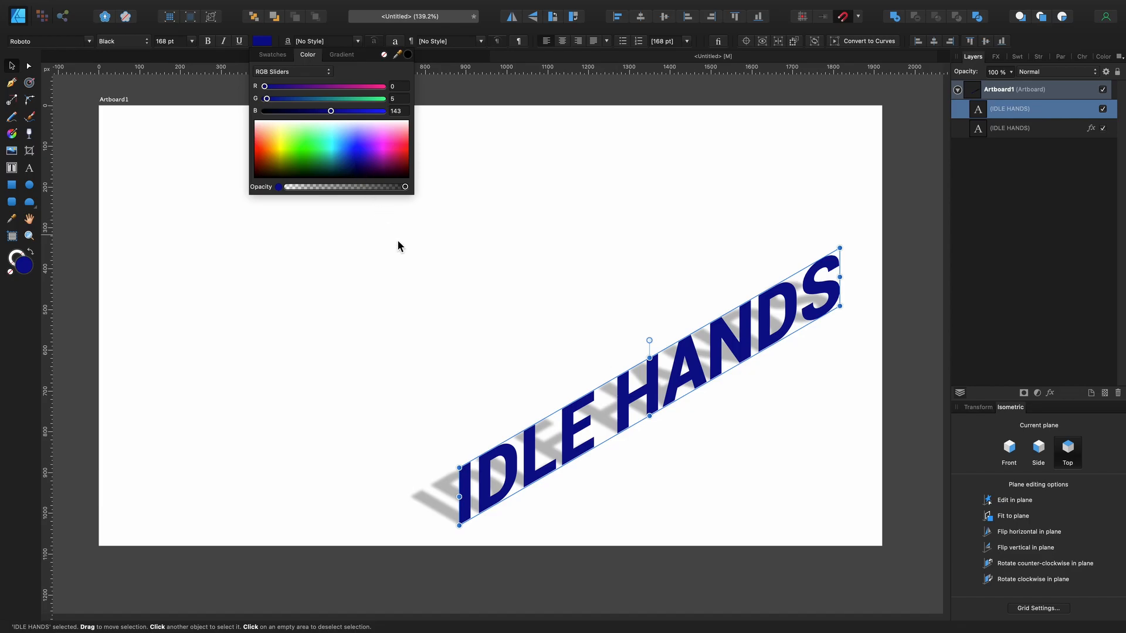
click(433, 280)
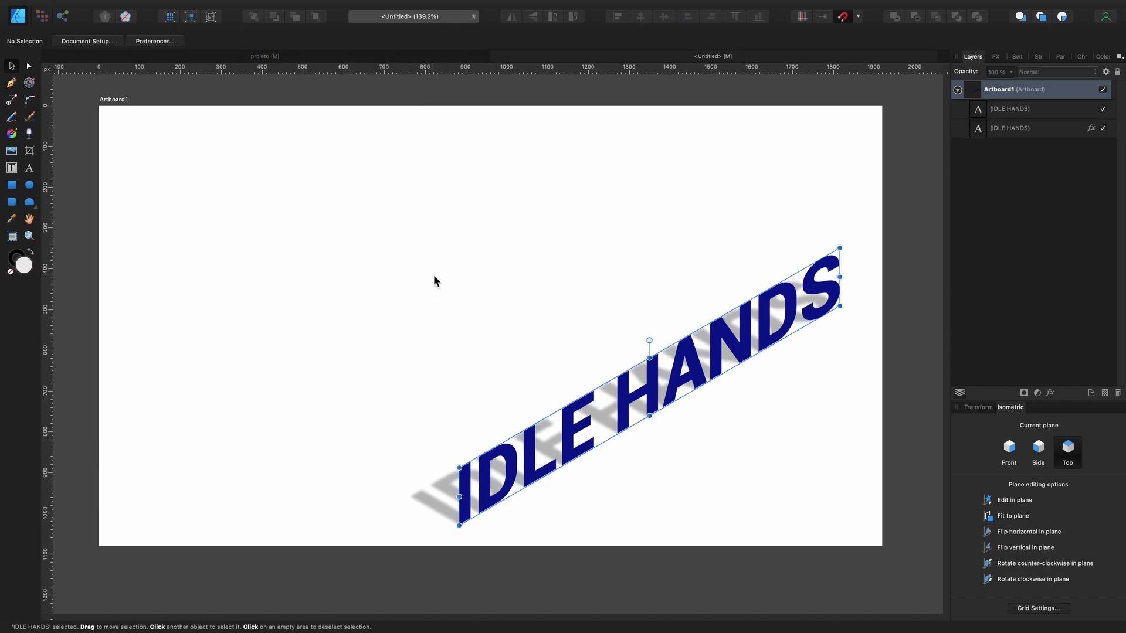
- Stretch the shadow text backwards along the top plane to about 924 pt, keeping its front edge at the upright letters
click(1014, 129)
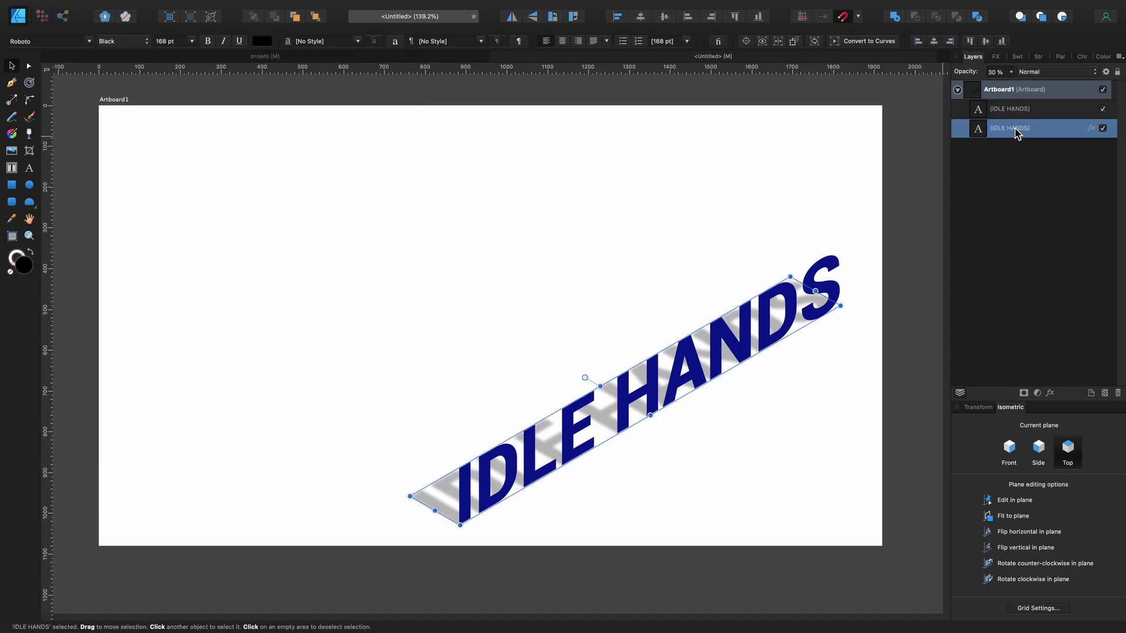
drag(598, 385, 403, 239)
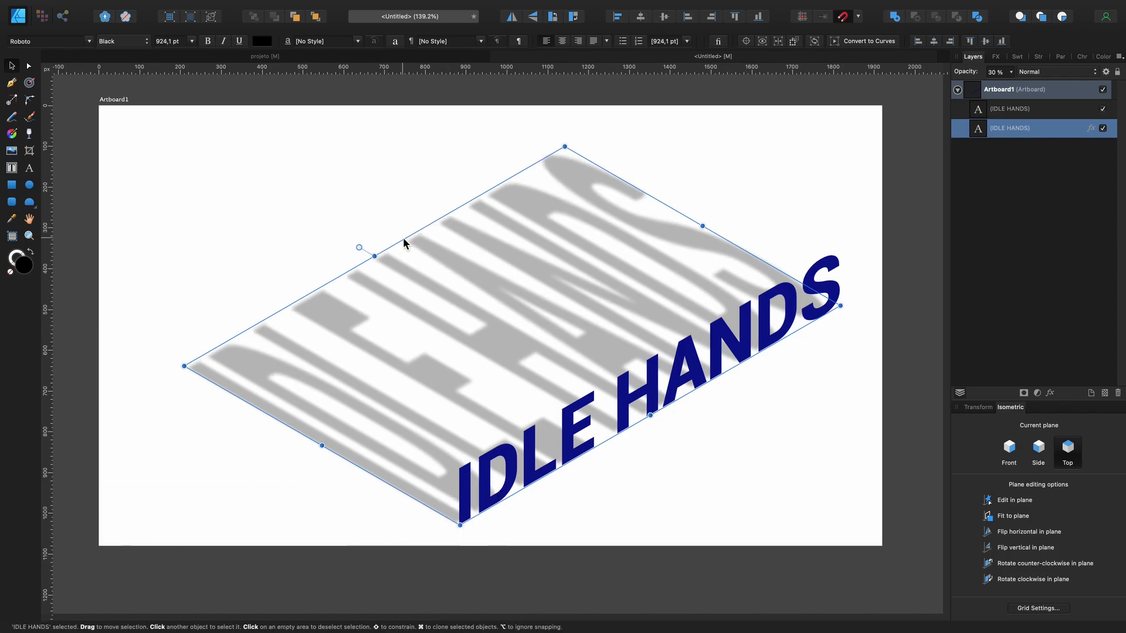
click(812, 485)
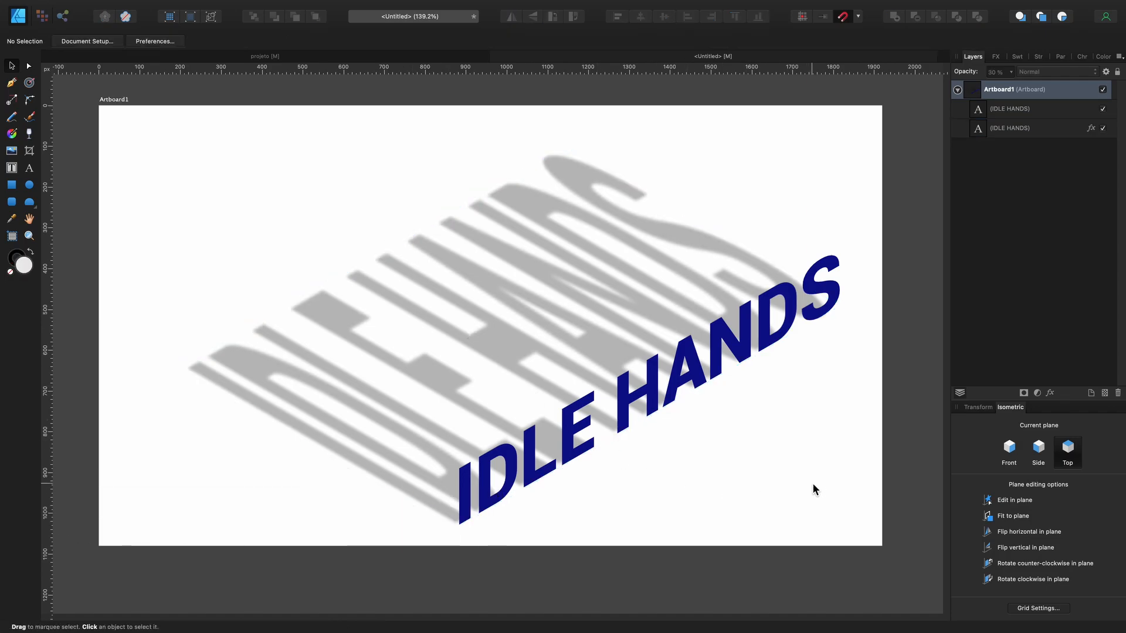
- Nudge the stretched shadow back into line with the base of the blue text, then deselect it
click(458, 318)
drag(461, 314, 462, 315)
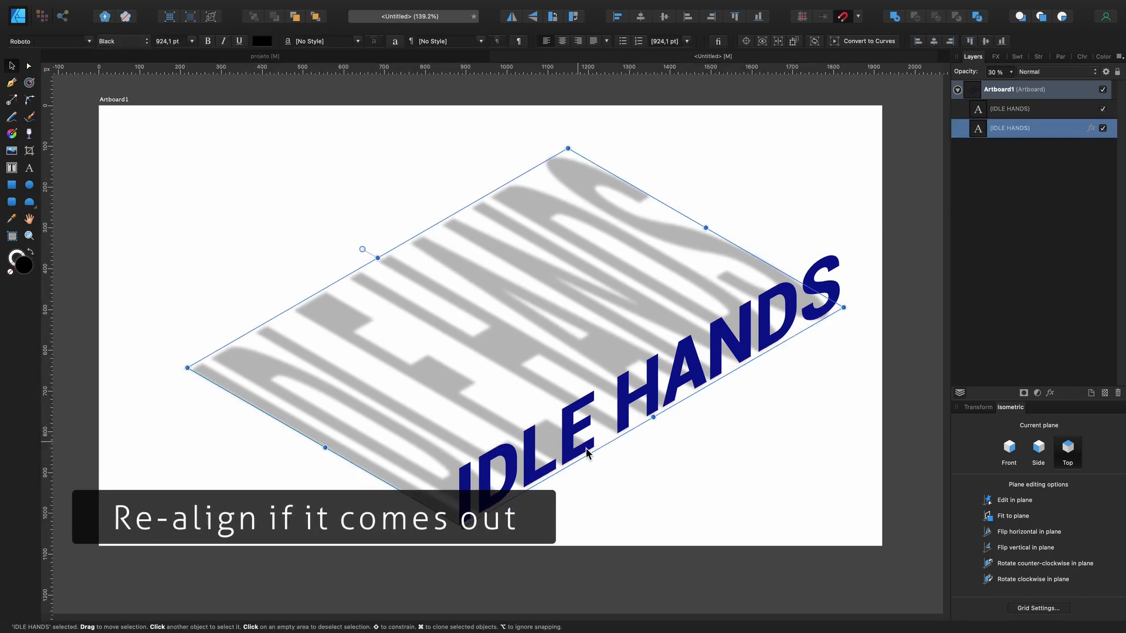
click(737, 474)
key(super+0)
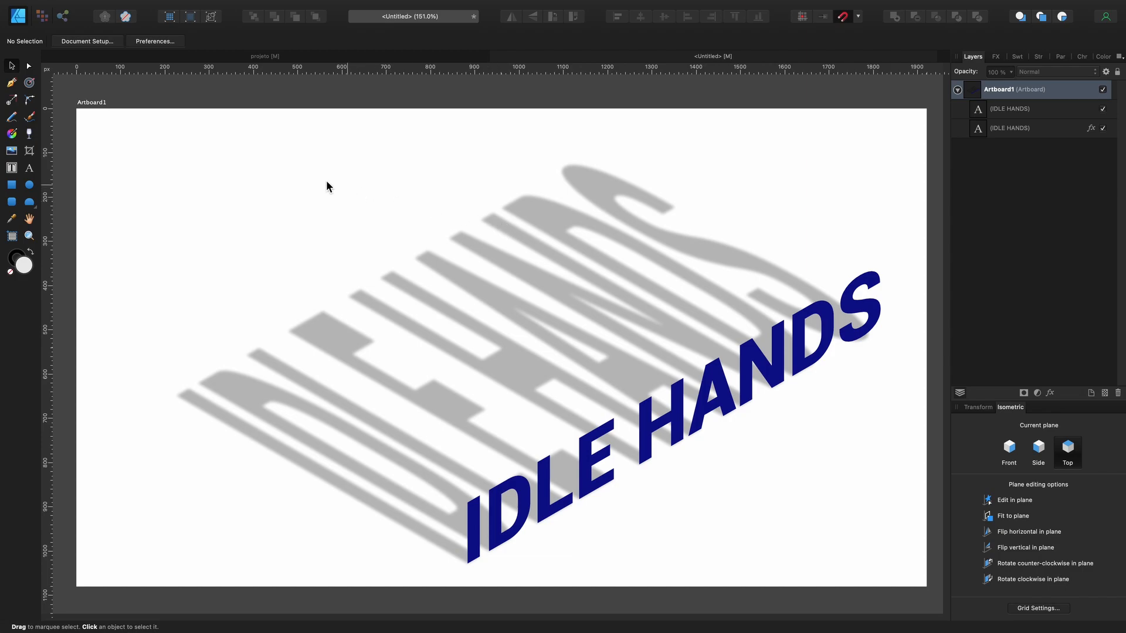
- Draw a background rectangle covering the whole artboard and move it to the back, behind both text layers
click(12, 185)
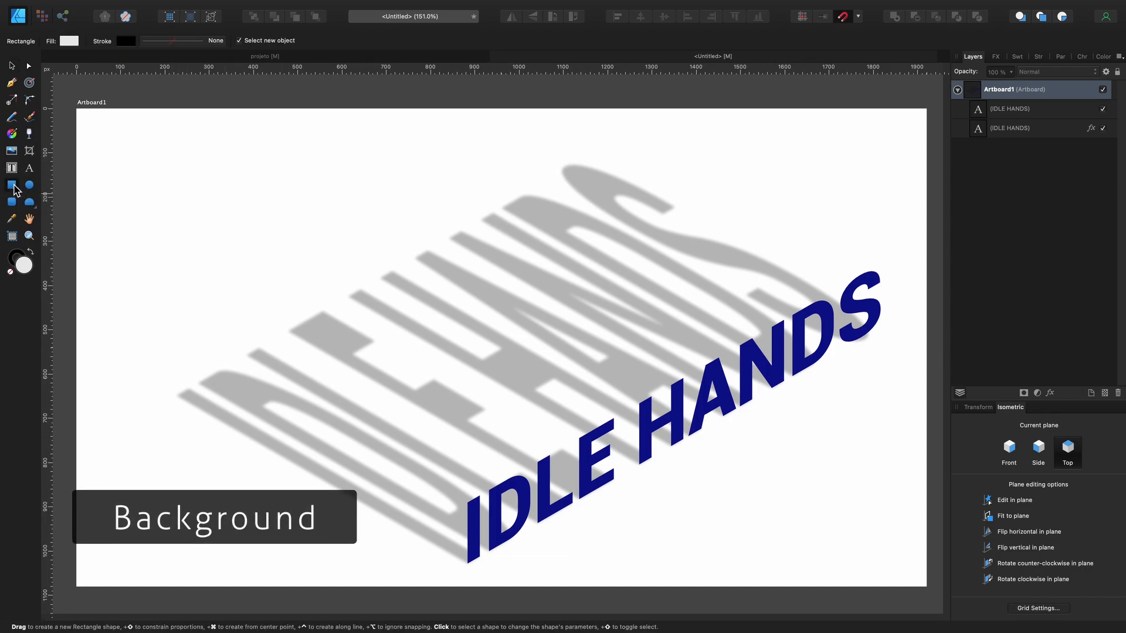
drag(77, 109, 926, 586)
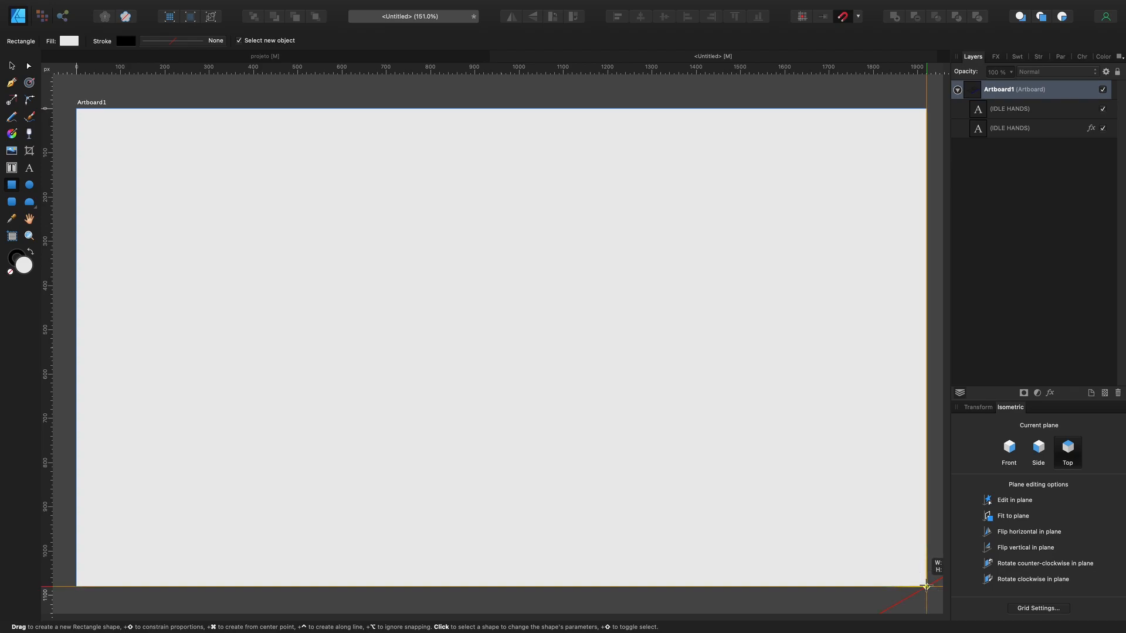
right_click(549, 188)
mouse_move(657, 333)
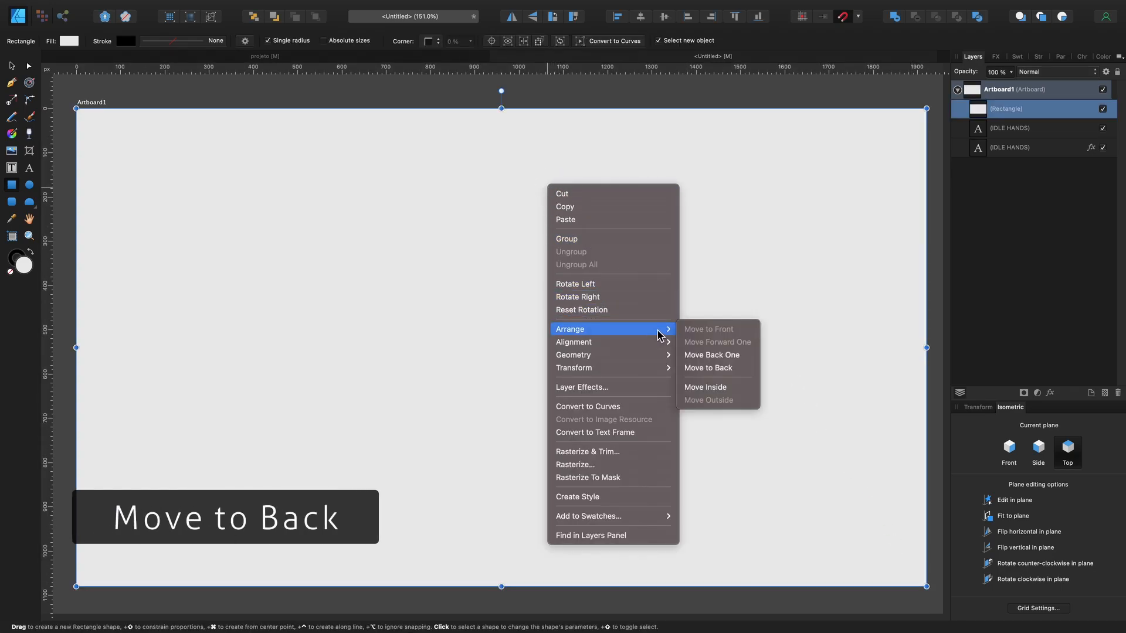
click(741, 368)
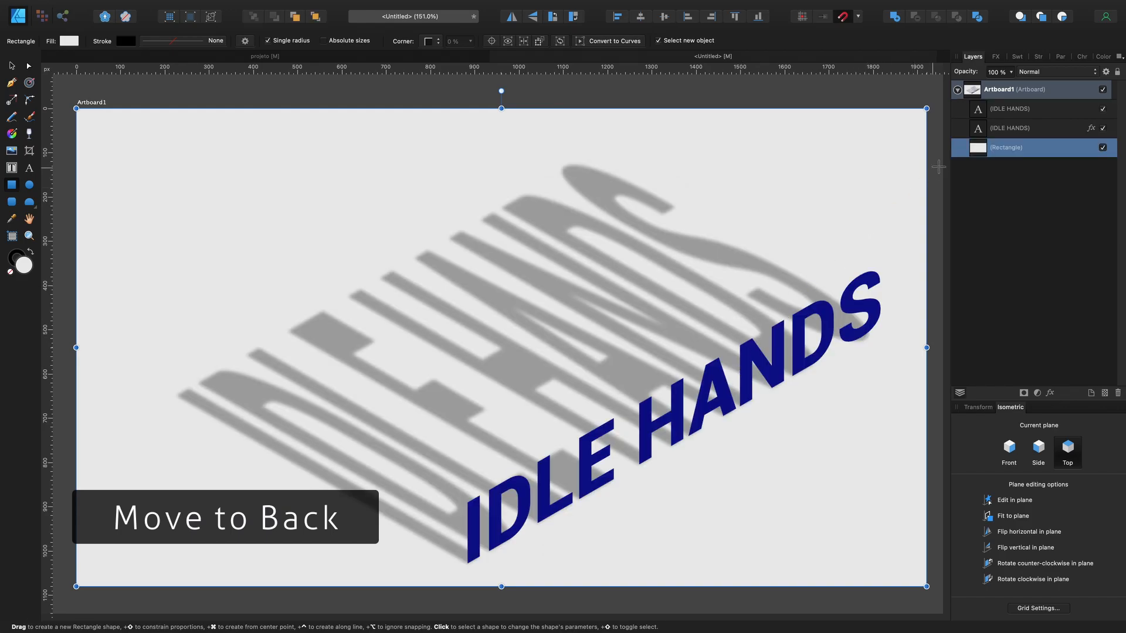
- Add a linear Gradient Overlay effect to the background rectangle and set its angle to 315°
click(995, 56)
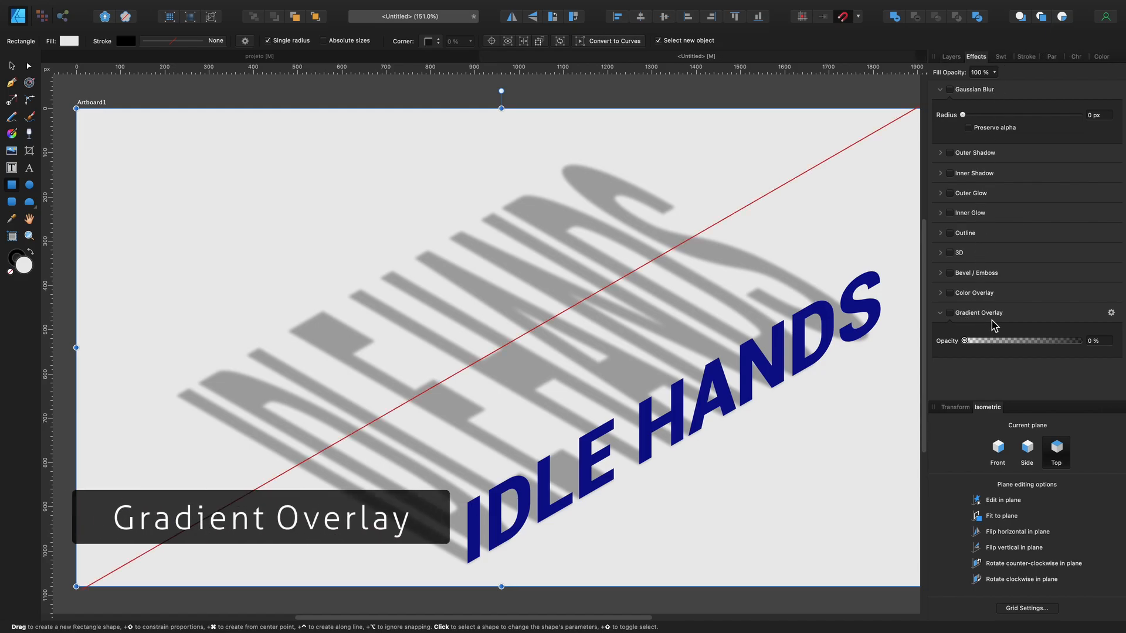
click(951, 313)
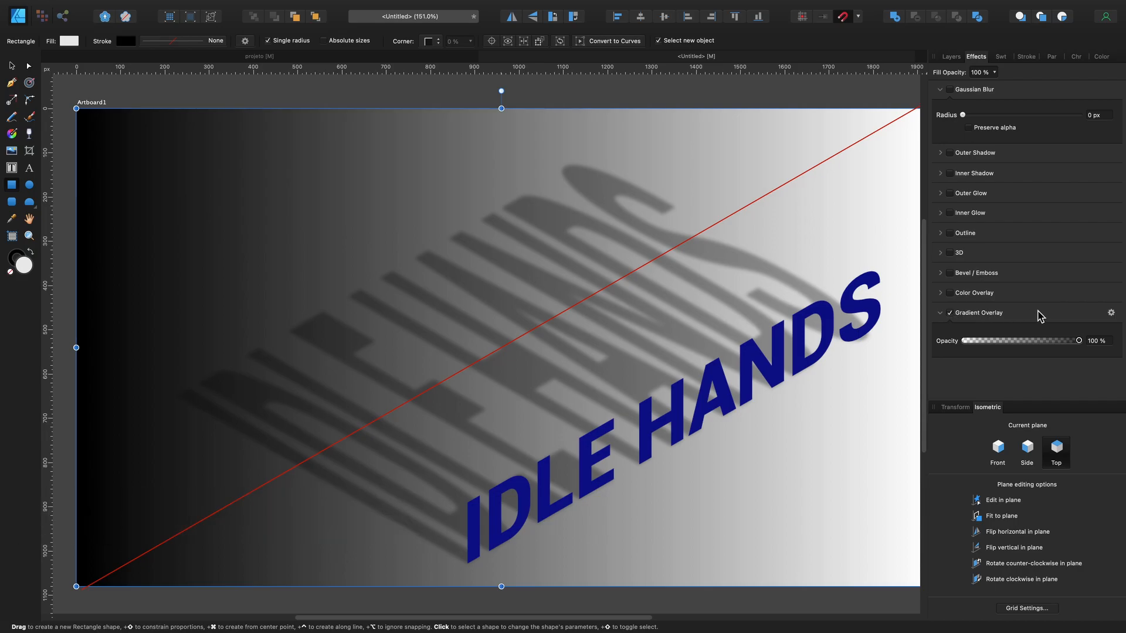
click(1111, 314)
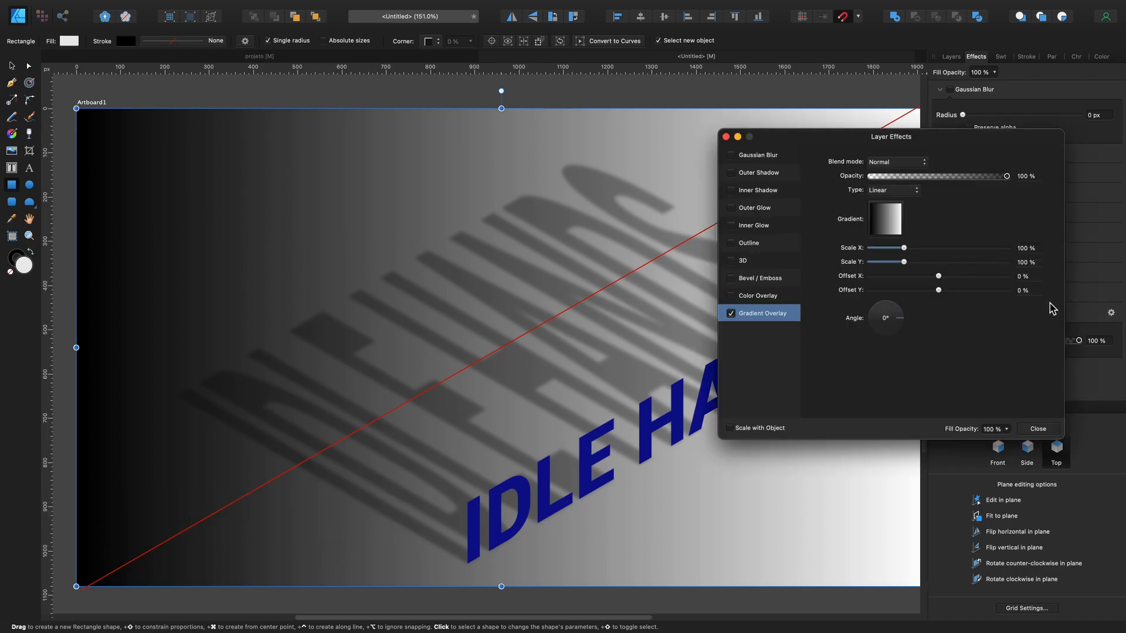
click(900, 312)
drag(903, 317, 915, 350)
- Shift the overlay gradient's midpoint to 16% and recolour its black start stop light grey using the Grayness colour mode
click(885, 218)
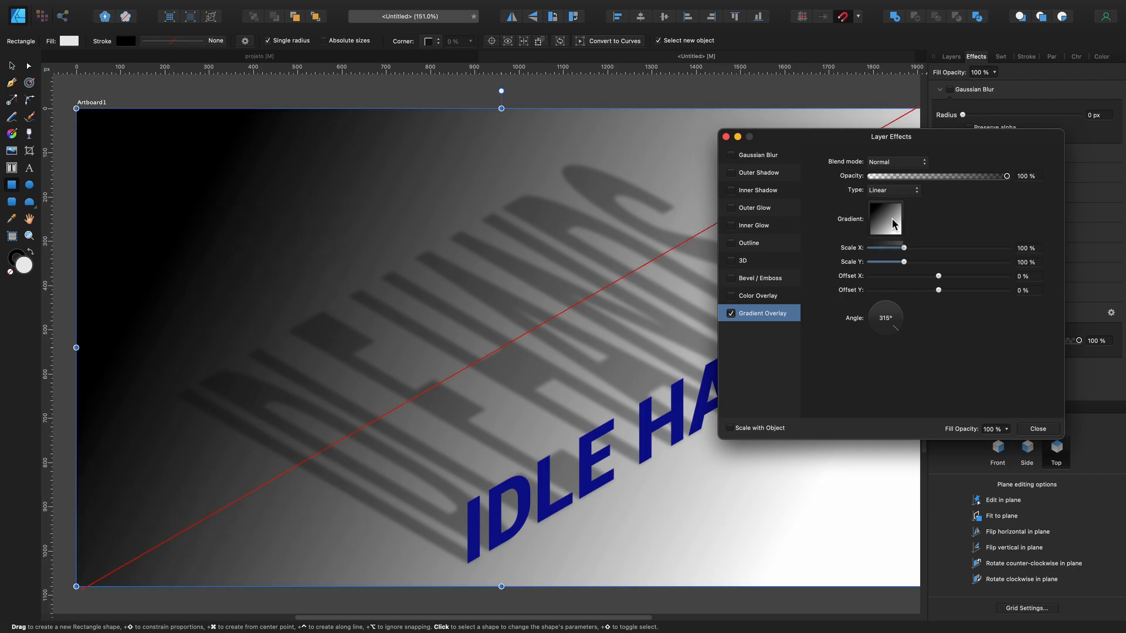
drag(885, 270, 802, 273)
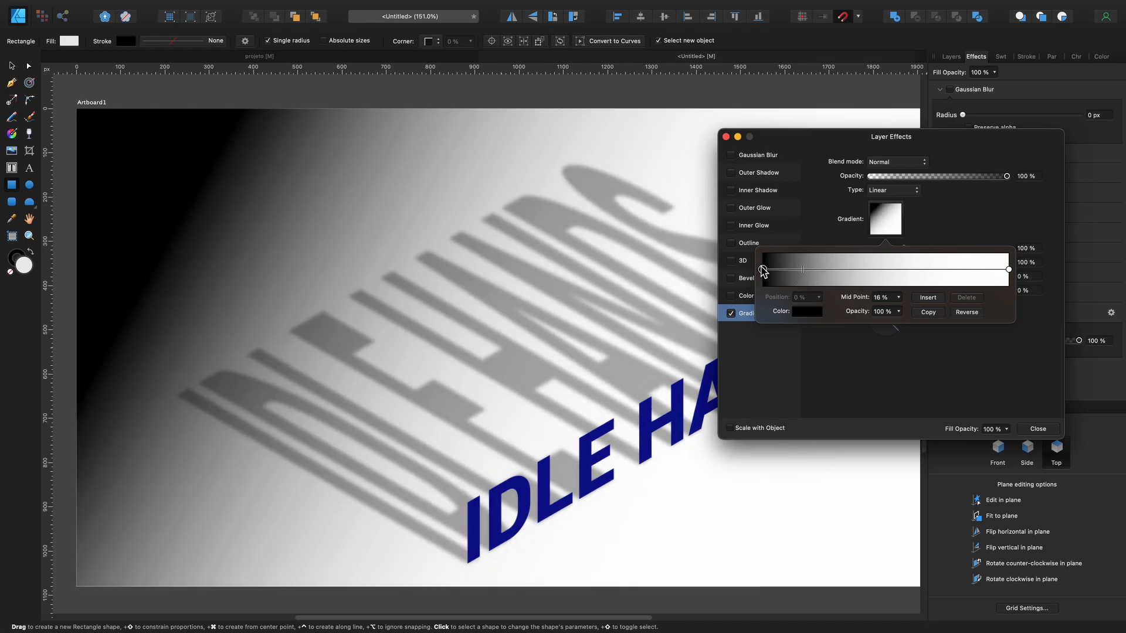
click(806, 311)
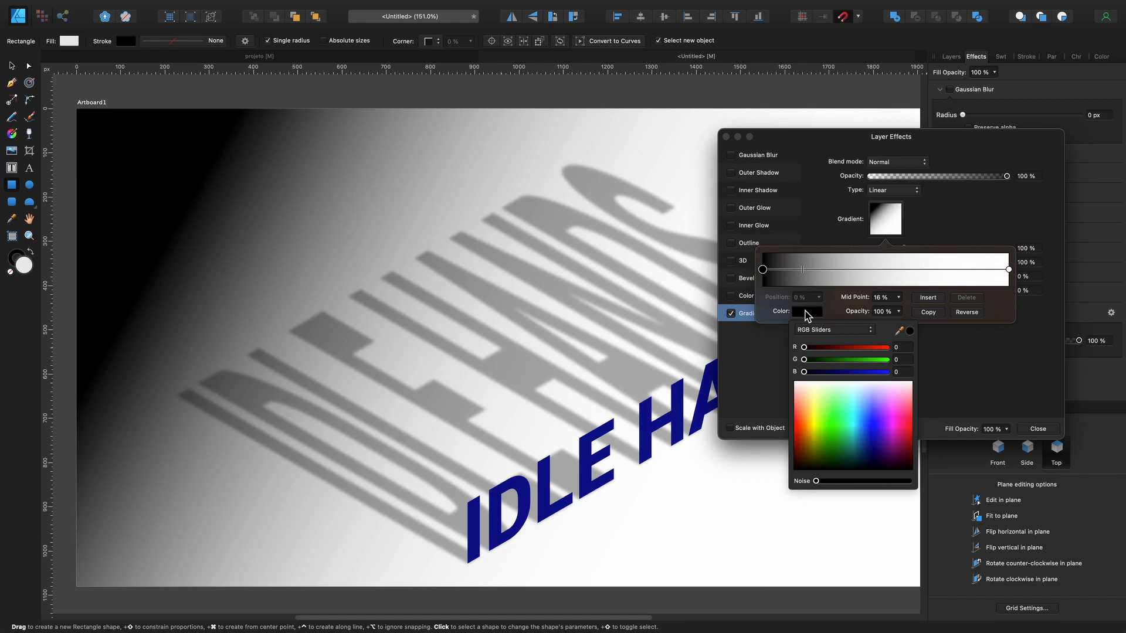
click(828, 332)
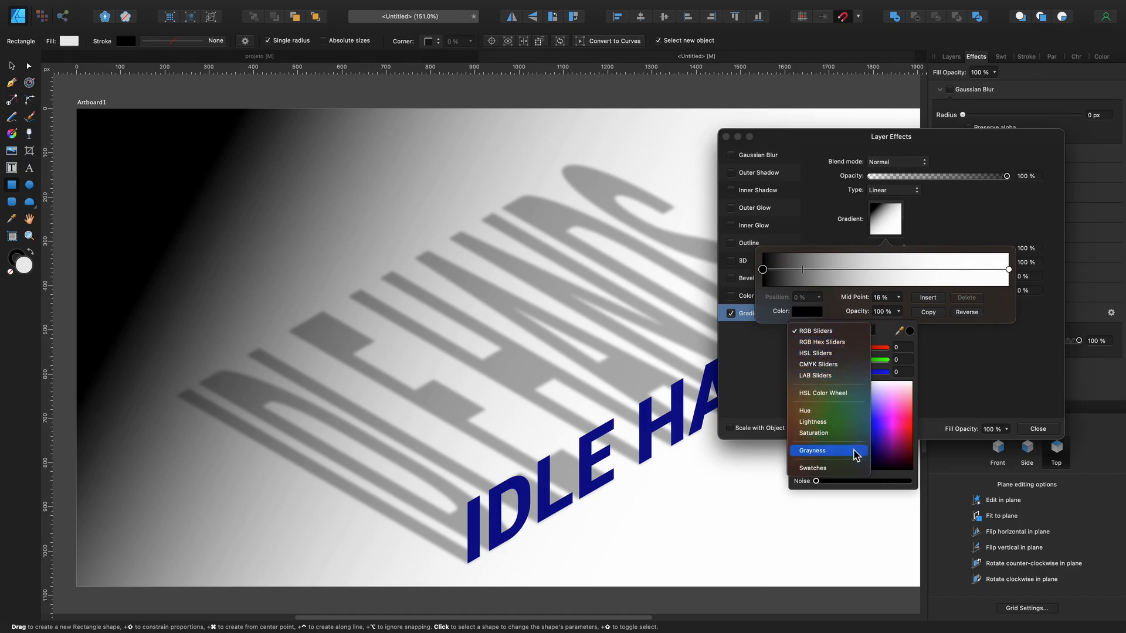
click(854, 454)
drag(817, 350, 866, 353)
- Set the overlay gradient's midpoint to 40% and close the layer effects settings
click(801, 269)
drag(803, 272, 861, 272)
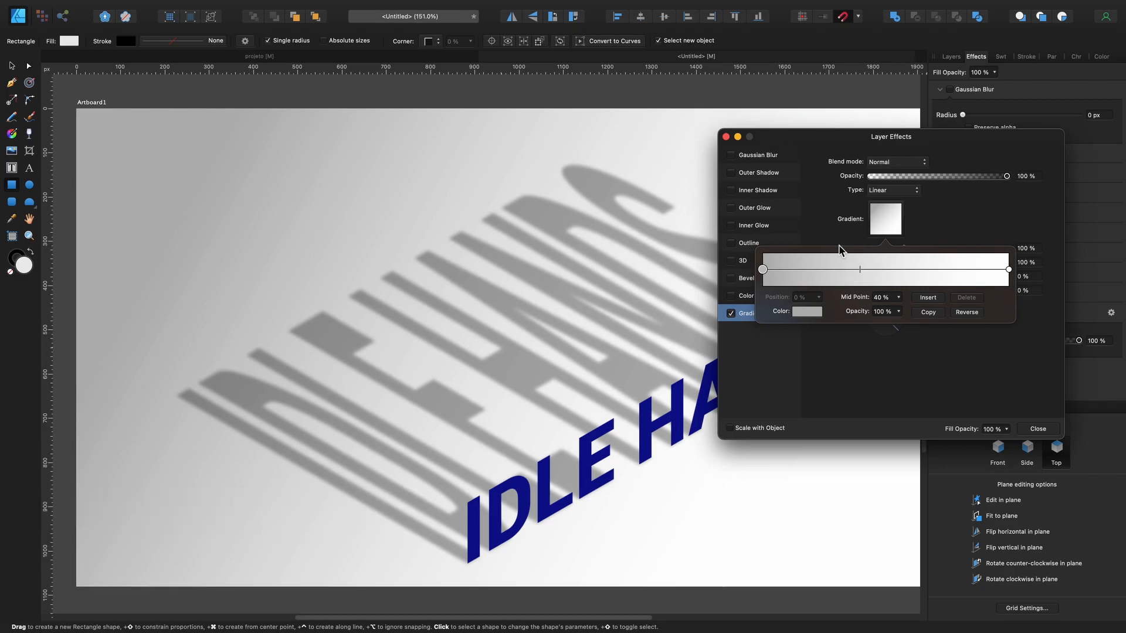
click(726, 136)
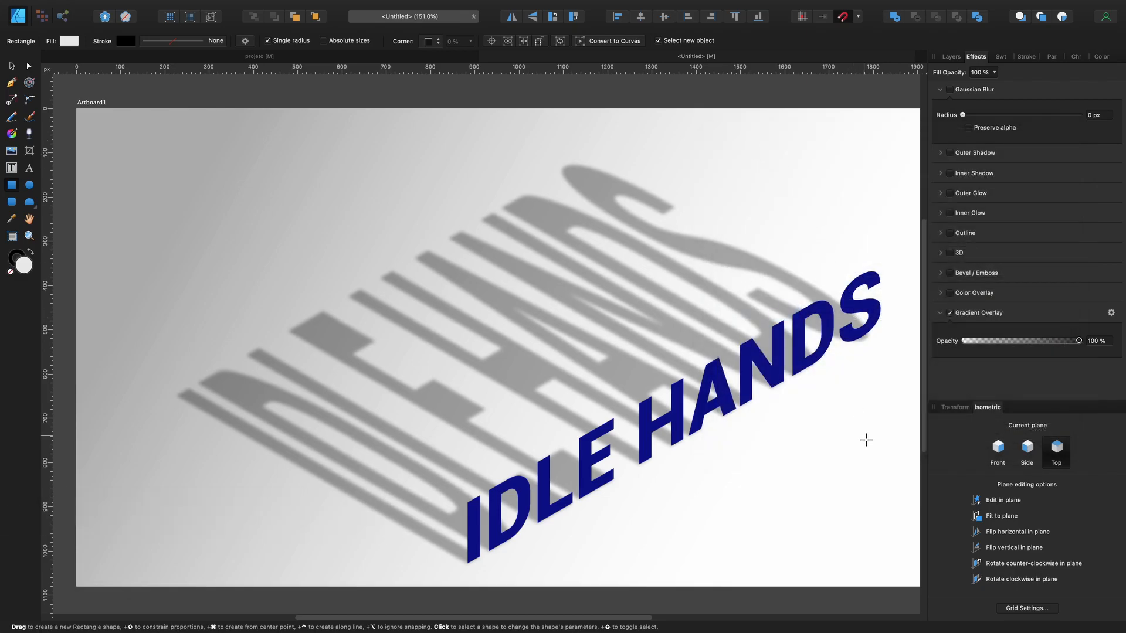